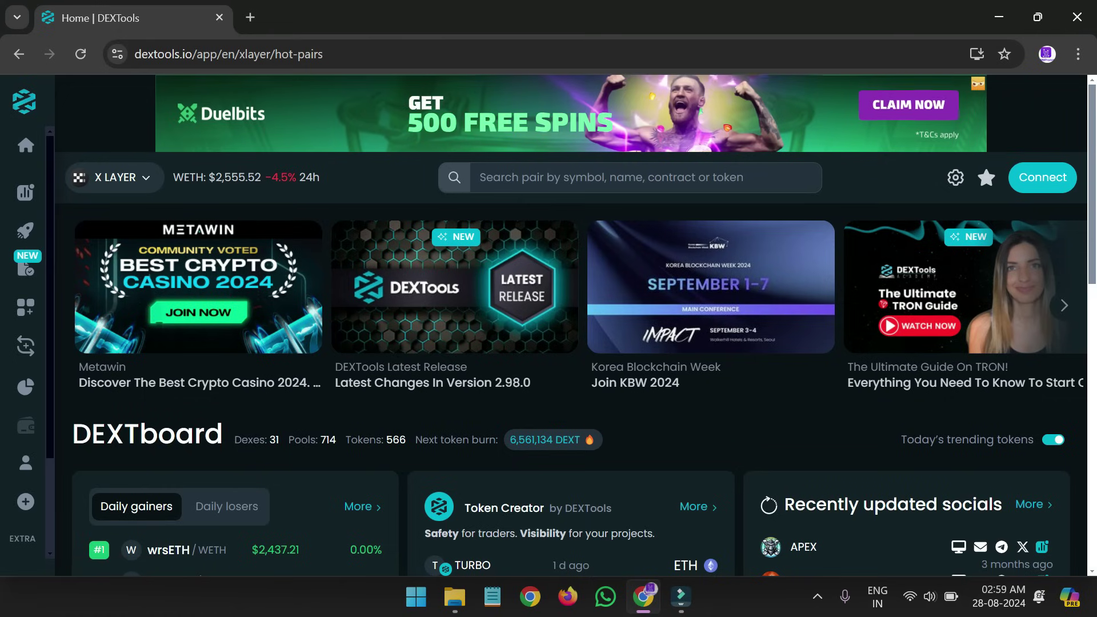
- Bring the File Explorer window showing the Downloads › dist folder to the front
{"action": "mouse_move", "coordinate": [455, 597]}
{"action": "left_click", "coordinate": [455, 512]}
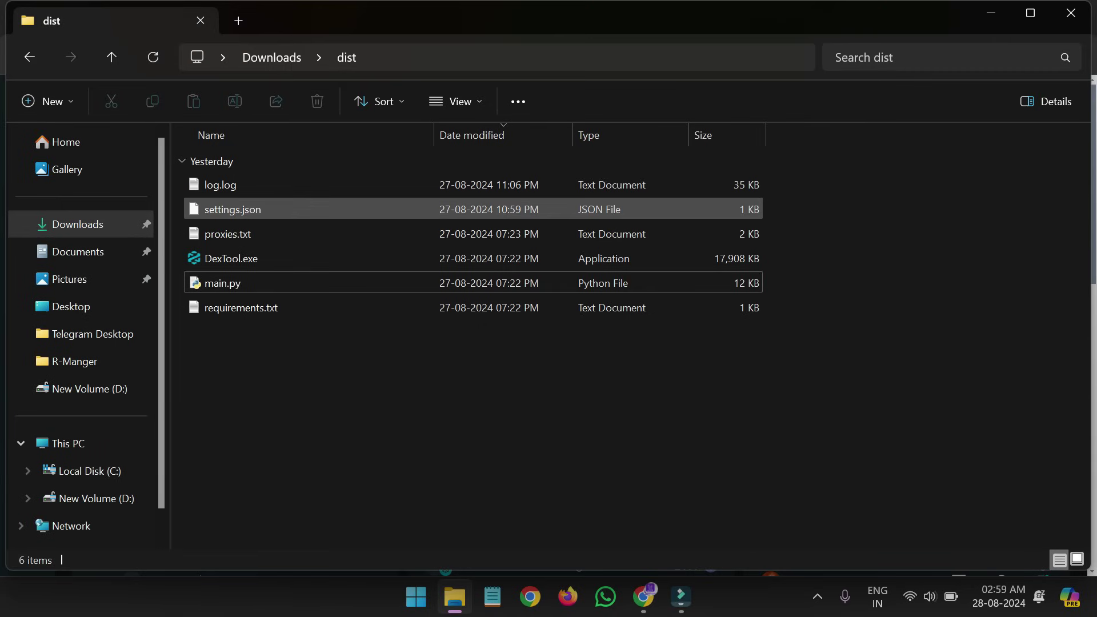
- Open settings.json from the dist folder with Edit with Notepad++
{"action": "left_click", "coordinate": [233, 209]}
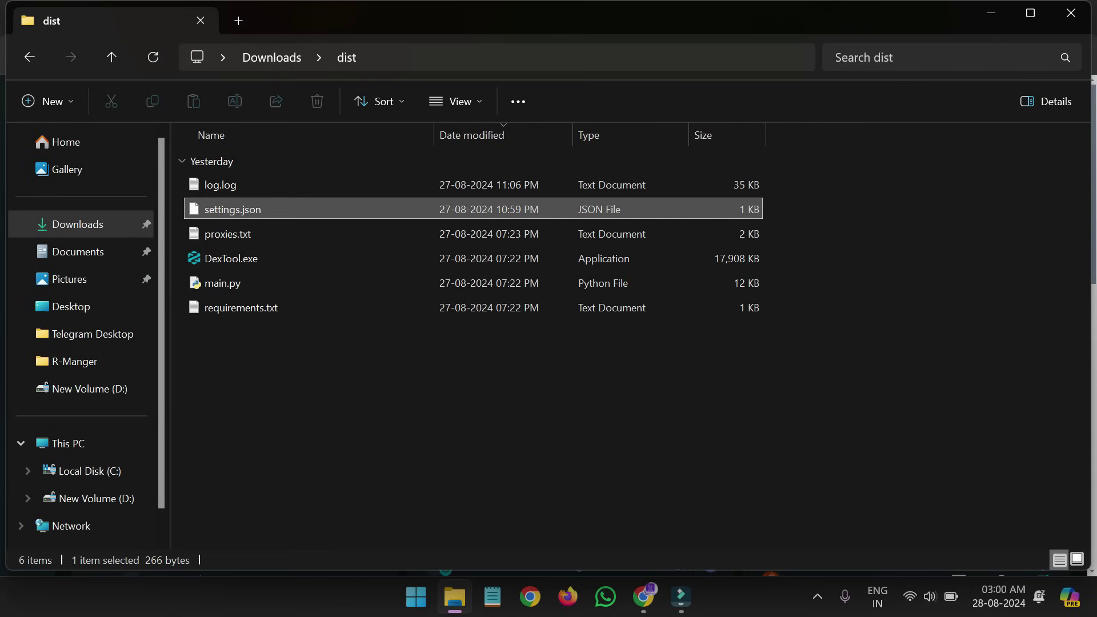
{"action": "right_click", "coordinate": [241, 209]}
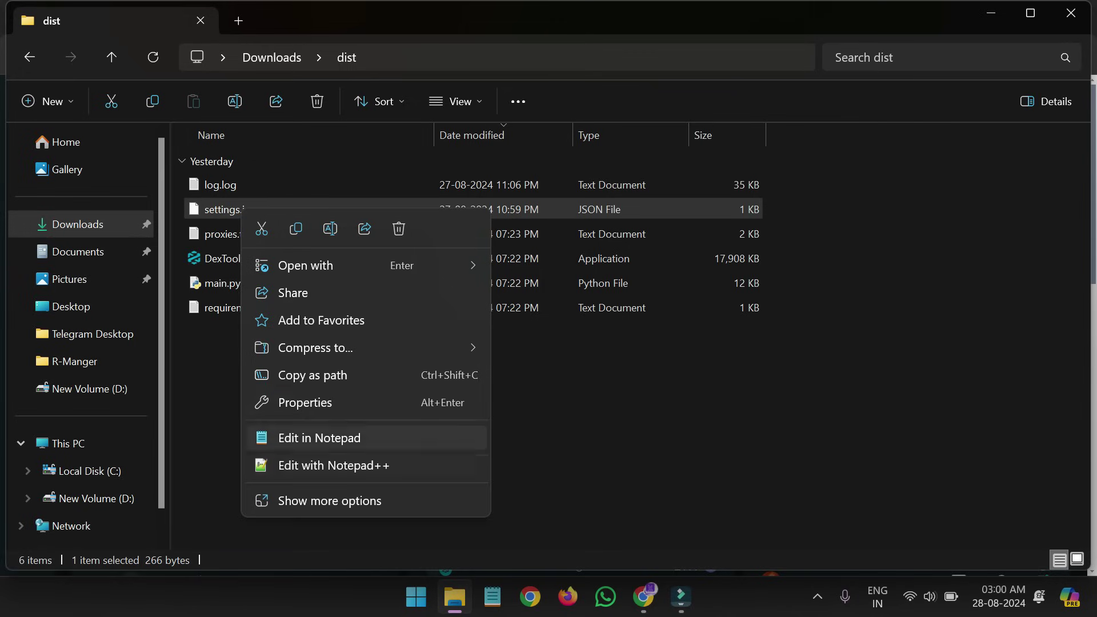
{"action": "left_click", "coordinate": [333, 465]}
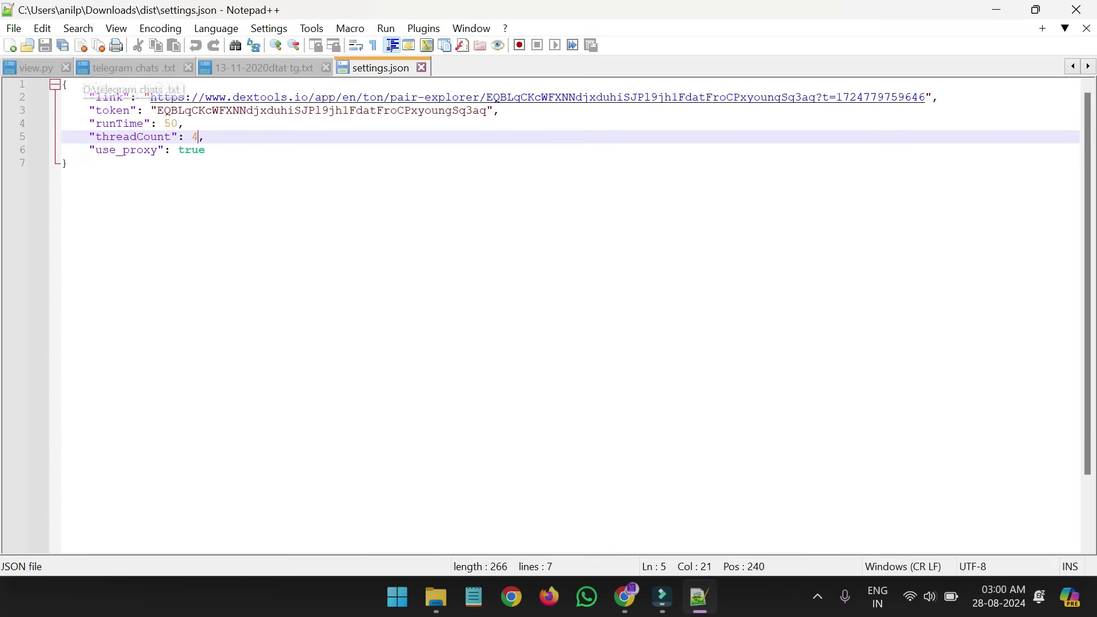
- Close the view.py, telegram chats .txt and 13-11-2020dtat tg.txt tabs
{"action": "left_click", "coordinate": [65, 68]}
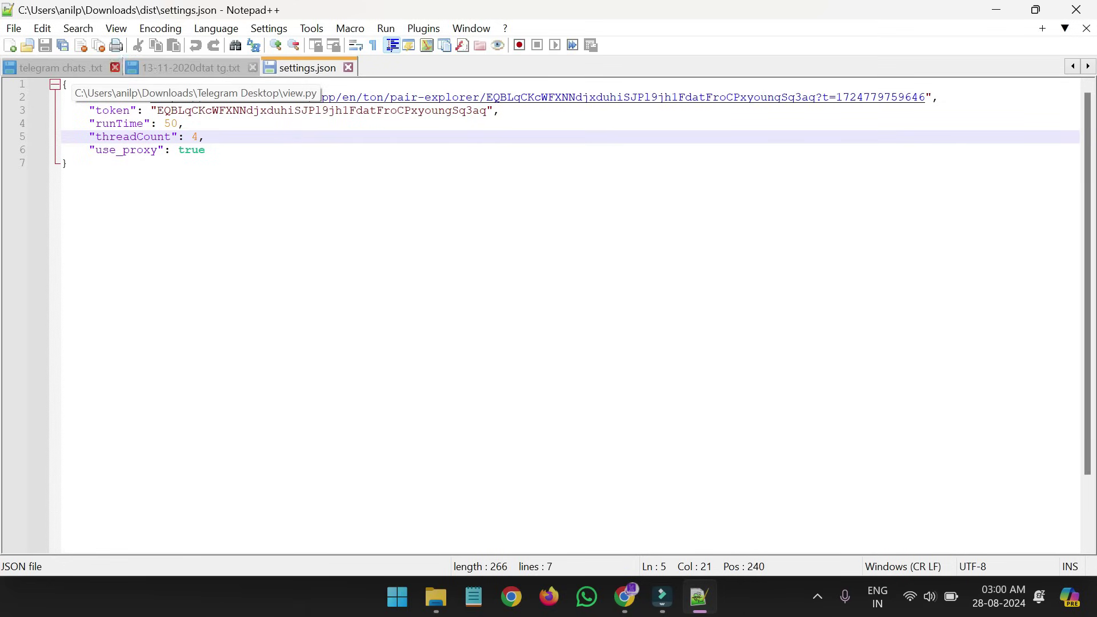
{"action": "left_click", "coordinate": [115, 67]}
{"action": "left_click", "coordinate": [130, 67]}
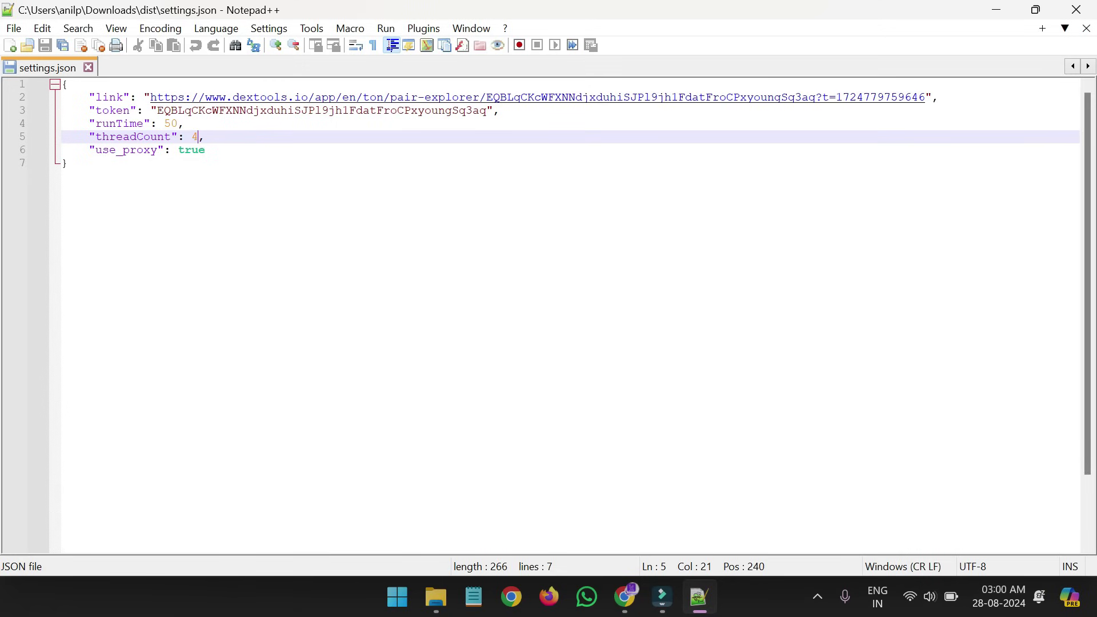
- Reload DEXTools in Chrome and show the Live New Pairs list
{"action": "left_click", "coordinate": [626, 597]}
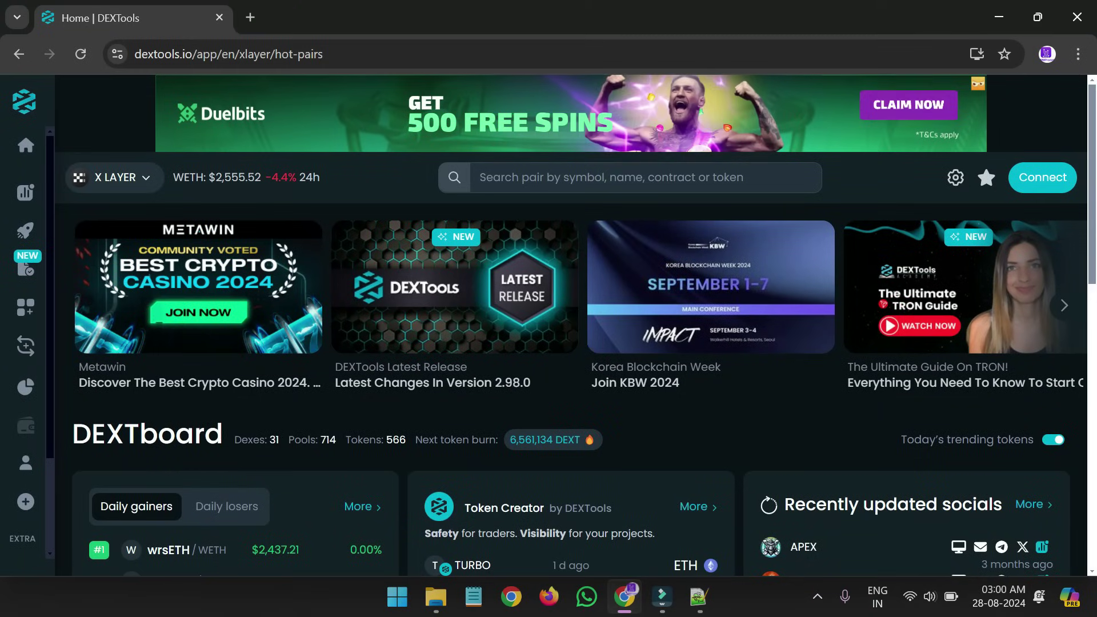
{"action": "mouse_move", "coordinate": [69, 192]}
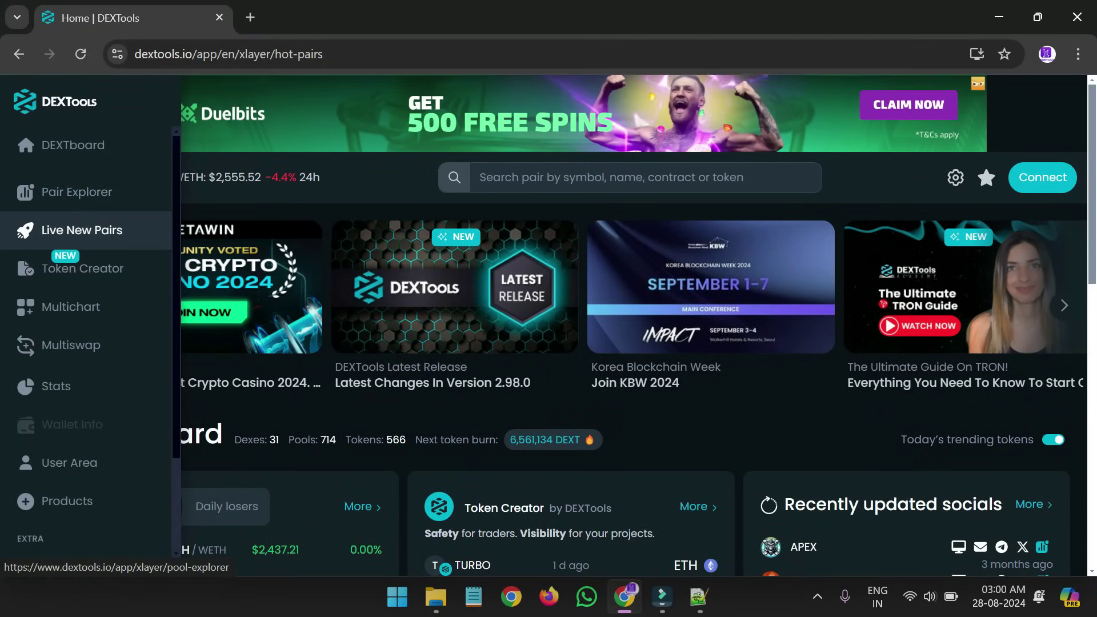
{"action": "left_click", "coordinate": [81, 53]}
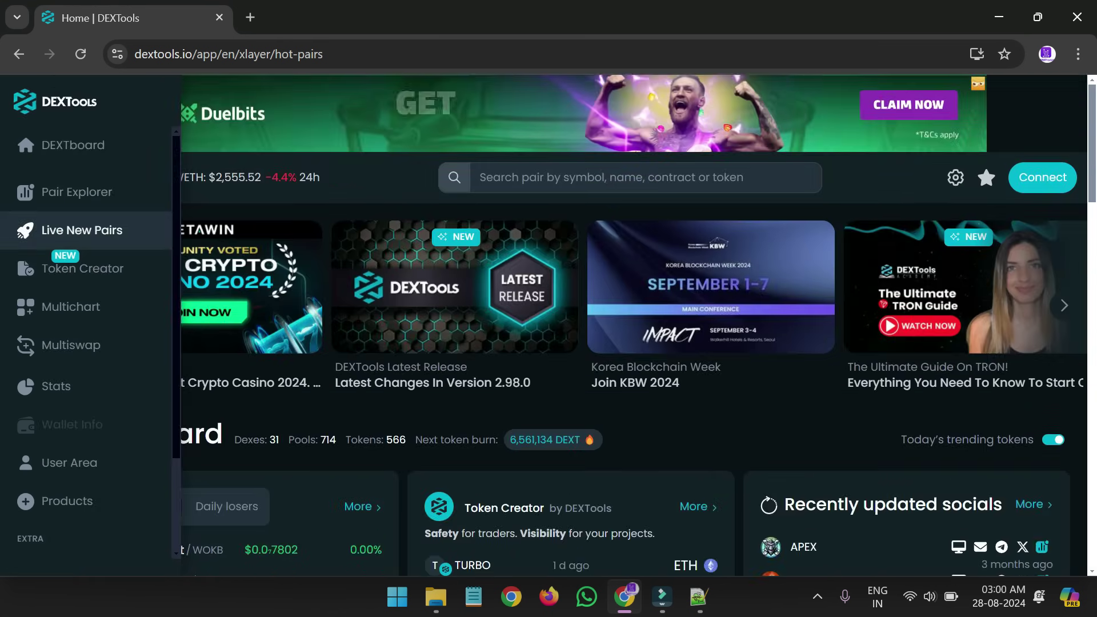
{"action": "left_click", "coordinate": [74, 230]}
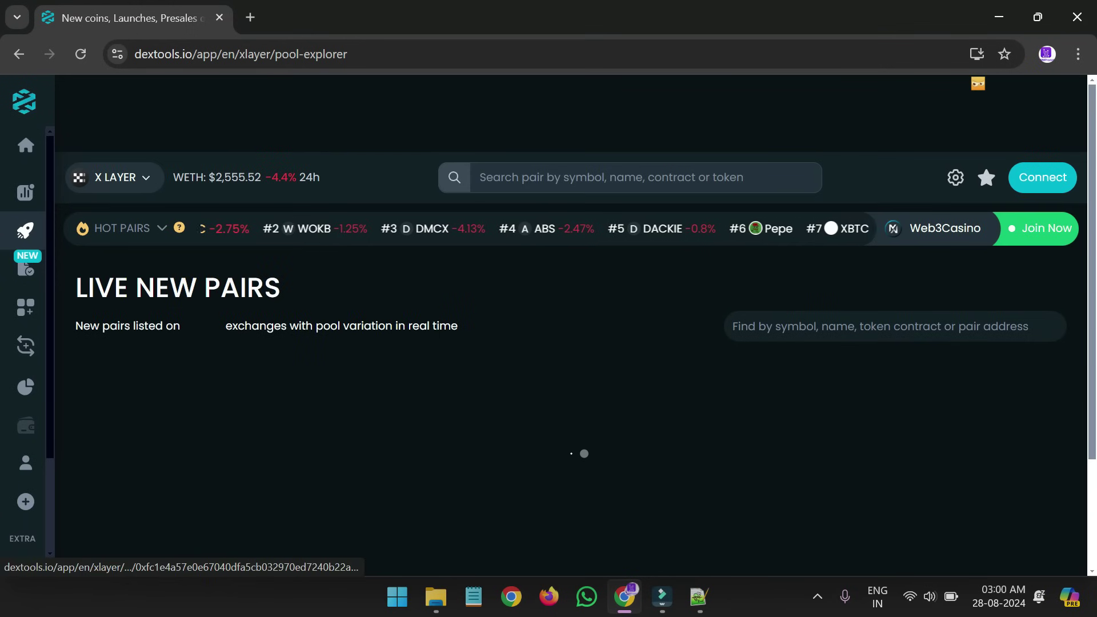
- Open the QUICK/WETH pair from the list in a new tab
{"action": "scroll", "coordinate": [907, 397], "scroll_direction": "down", "scroll_amount": 3}
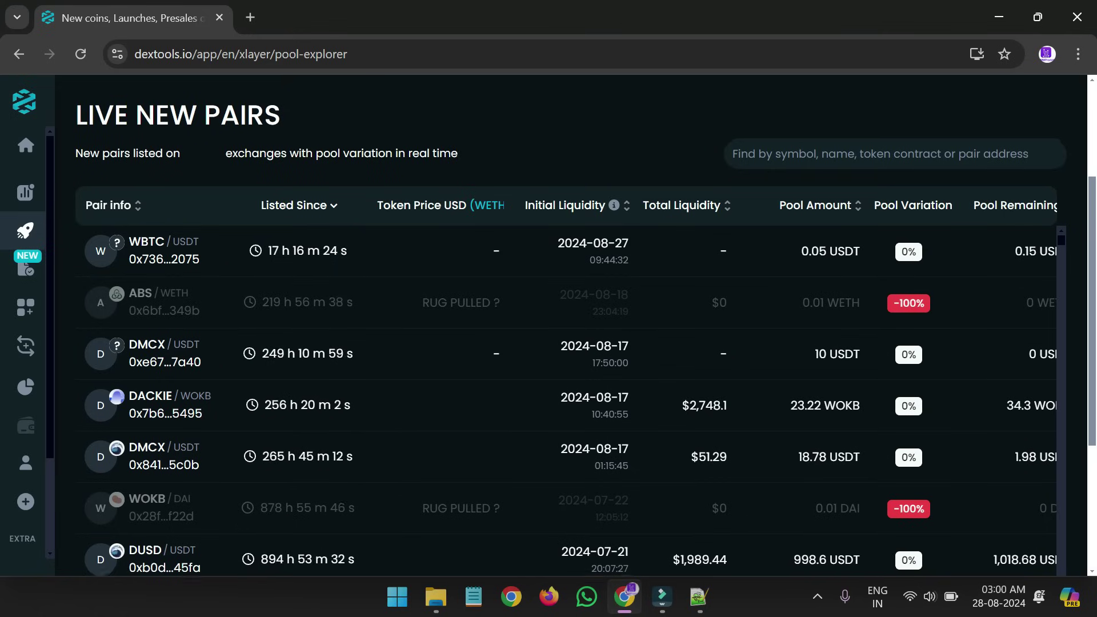
{"action": "scroll", "coordinate": [906, 328], "scroll_direction": "down", "scroll_amount": 6}
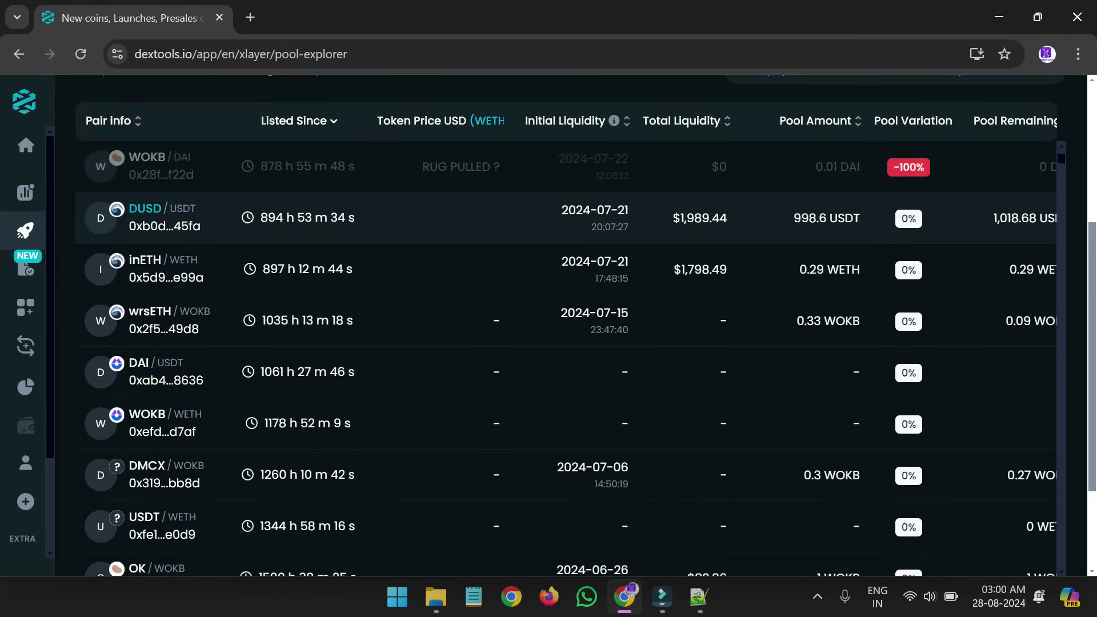
{"action": "scroll", "coordinate": [907, 242], "scroll_direction": "down", "scroll_amount": 6}
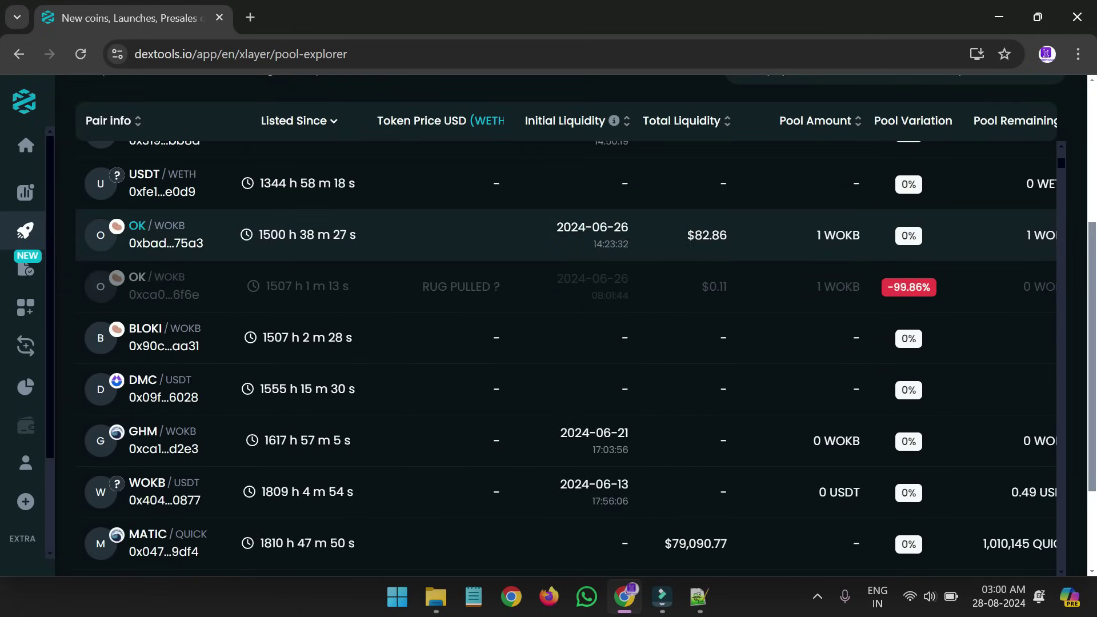
{"action": "scroll", "coordinate": [907, 337], "scroll_direction": "down", "scroll_amount": 3}
{"action": "scroll", "coordinate": [907, 337], "scroll_direction": "down", "scroll_amount": 2}
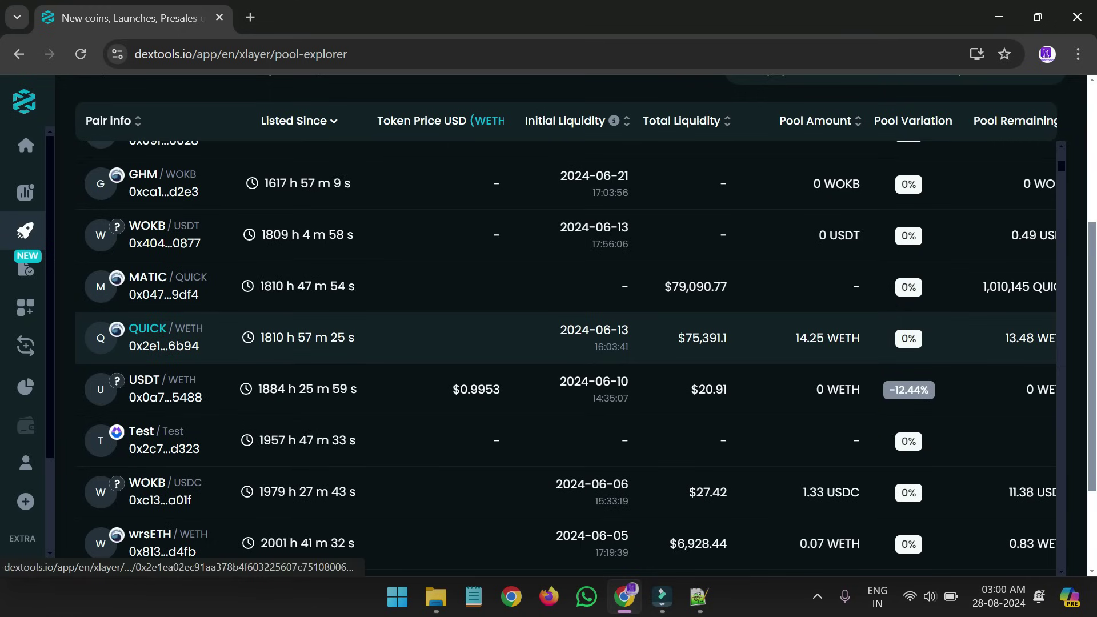
{"action": "right_click", "coordinate": [157, 332]}
{"action": "left_click", "coordinate": [220, 350]}
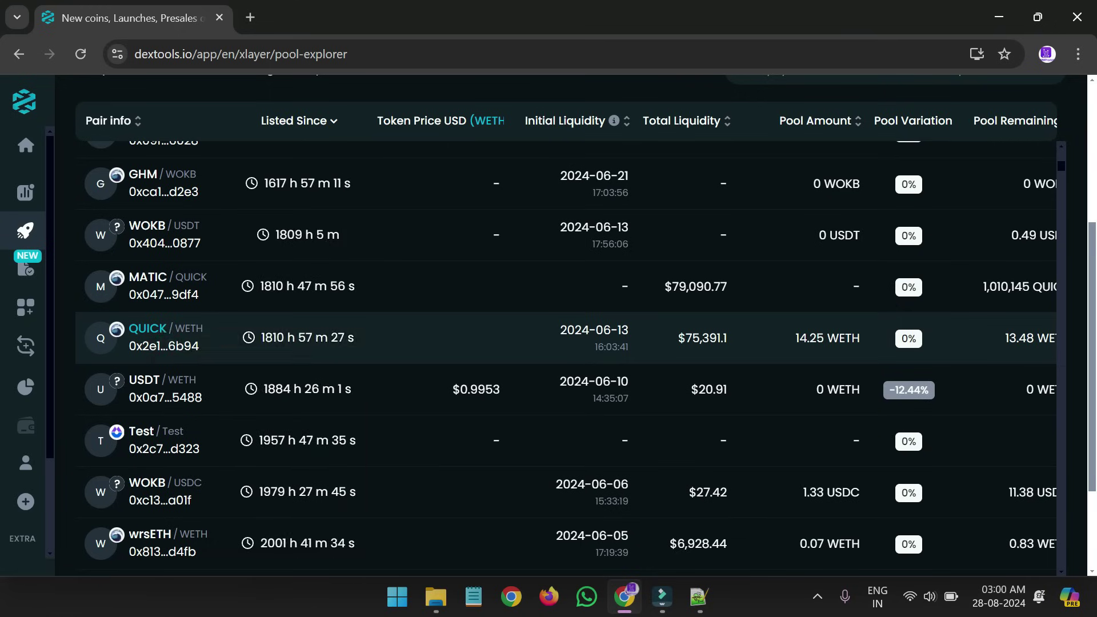
{"action": "key", "text": "ctrl+Tab"}
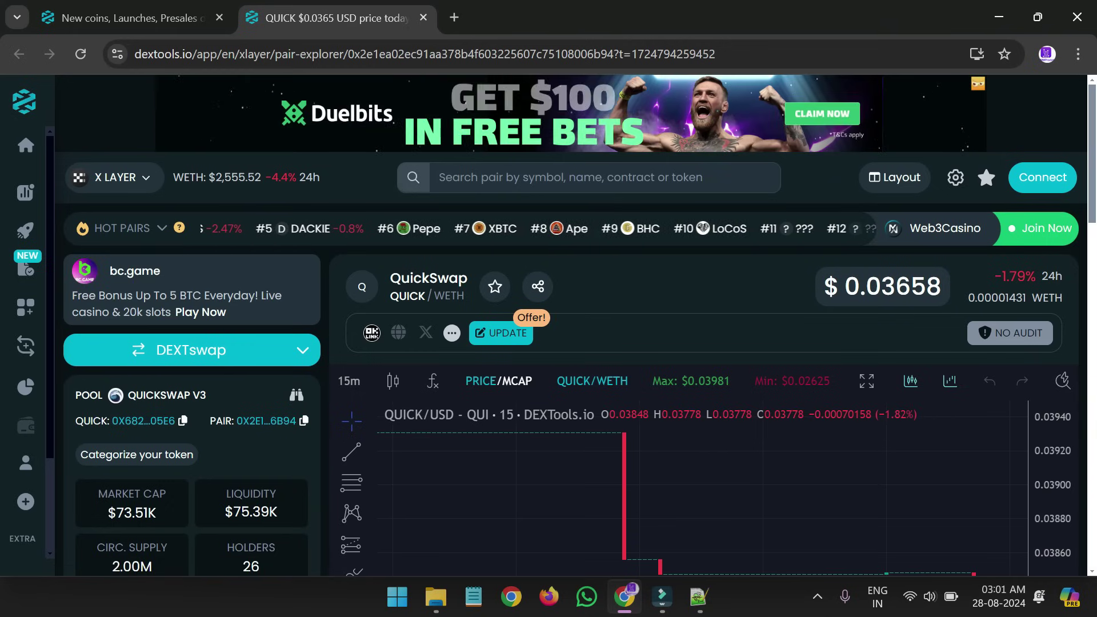
{"action": "scroll", "coordinate": [572, 326], "scroll_direction": "down", "scroll_amount": 3}
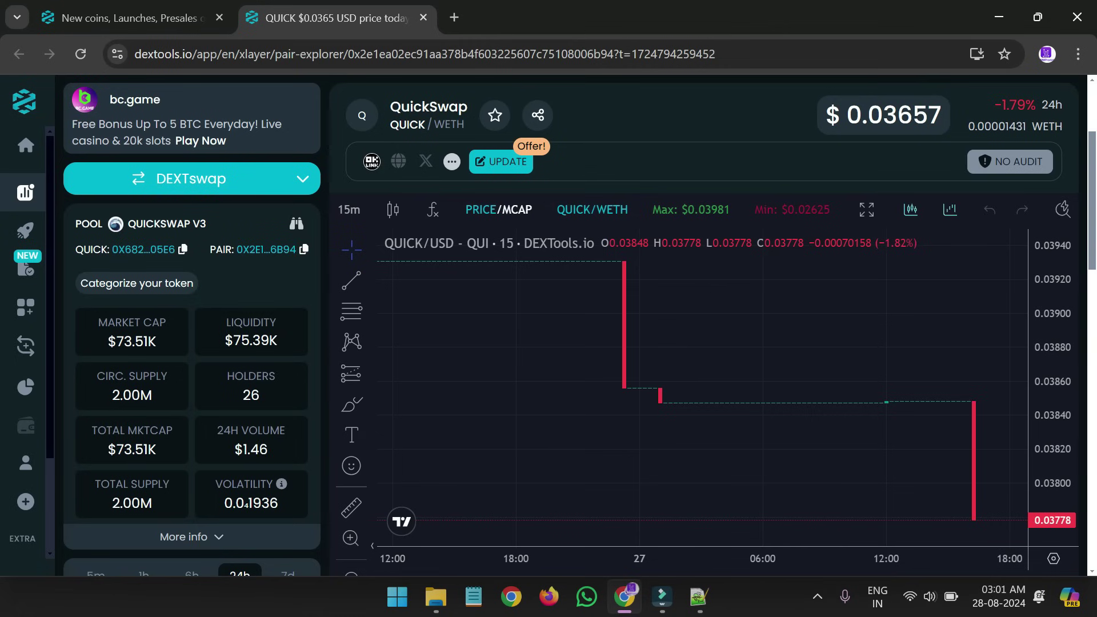
{"action": "scroll", "coordinate": [704, 177], "scroll_direction": "down", "scroll_amount": 7}
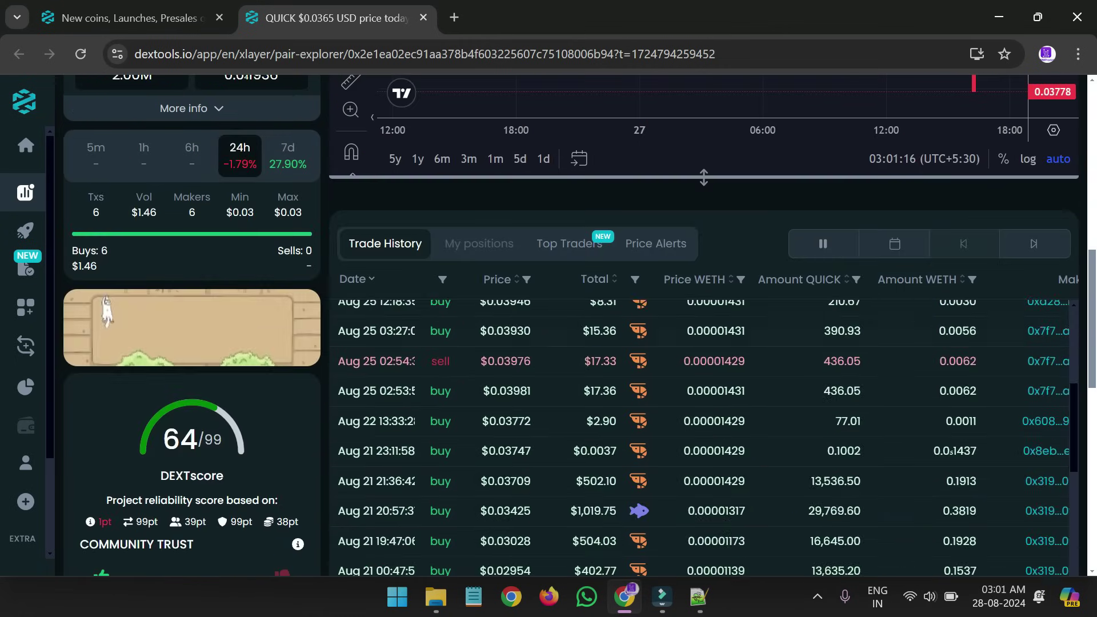
{"action": "scroll", "coordinate": [704, 178], "scroll_direction": "down", "scroll_amount": 3}
{"action": "scroll", "coordinate": [704, 177], "scroll_direction": "up", "scroll_amount": 10}
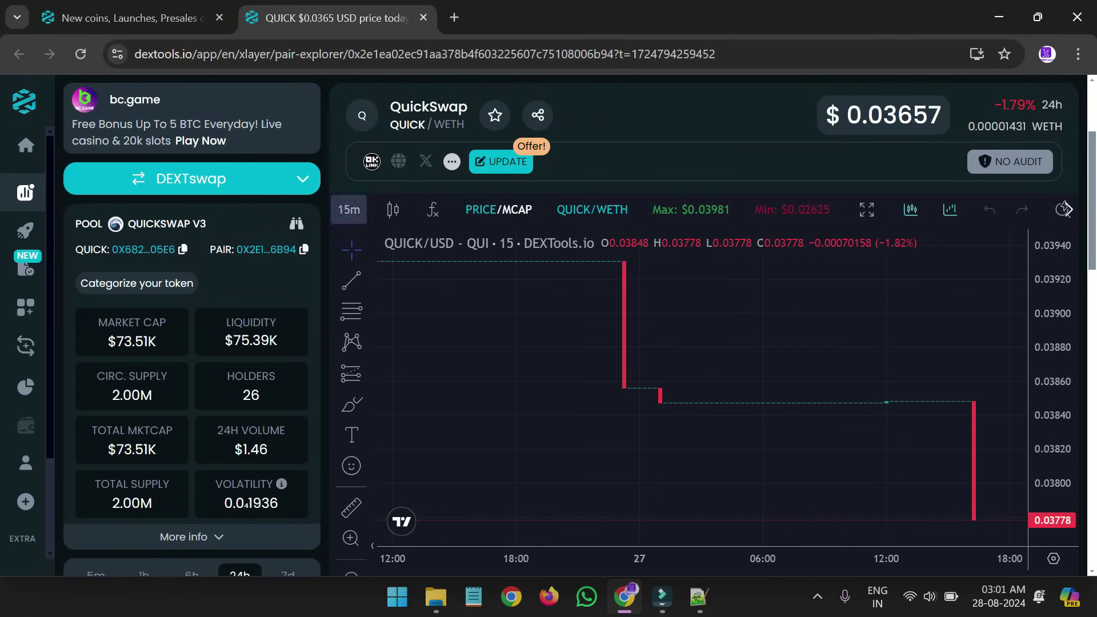
{"action": "scroll", "coordinate": [1067, 210], "scroll_direction": "up", "scroll_amount": 3}
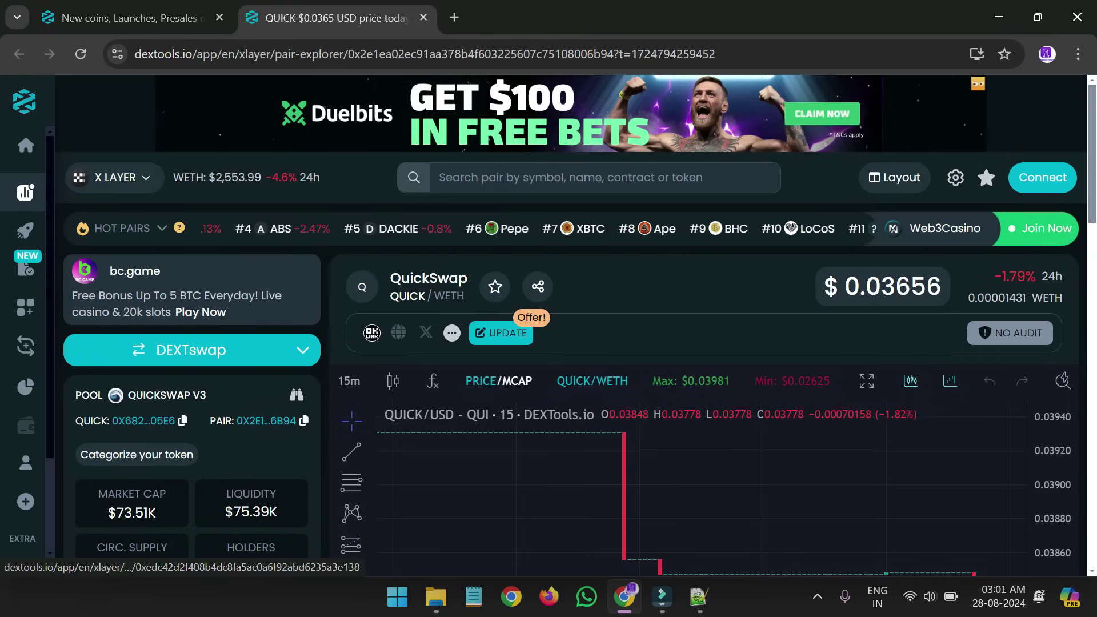
{"action": "right_click", "coordinate": [273, 236]}
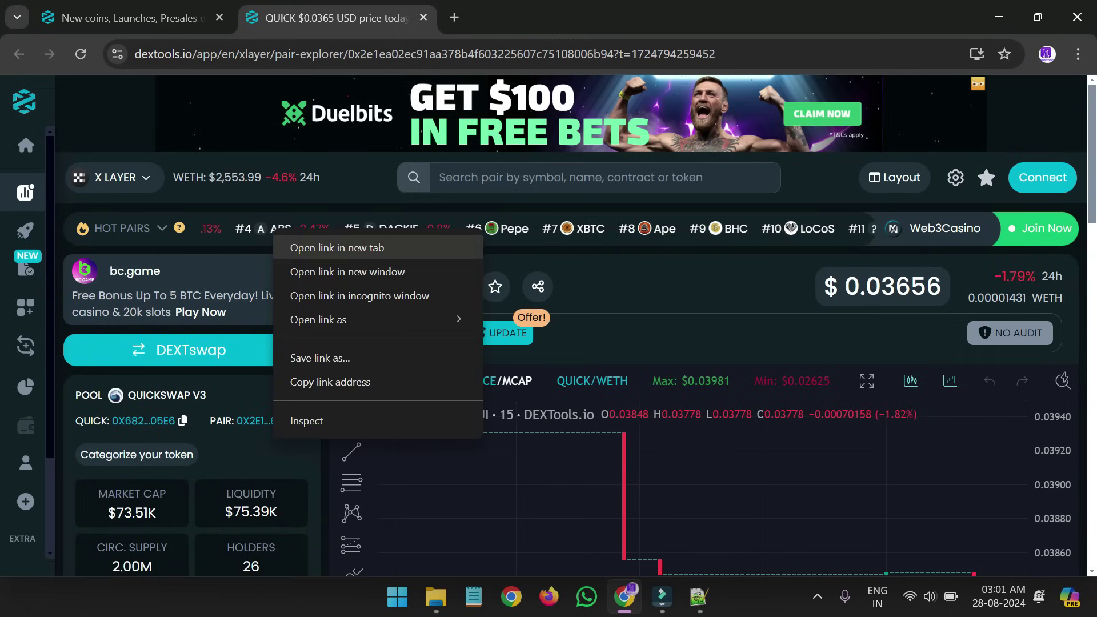
{"action": "left_click", "coordinate": [337, 247]}
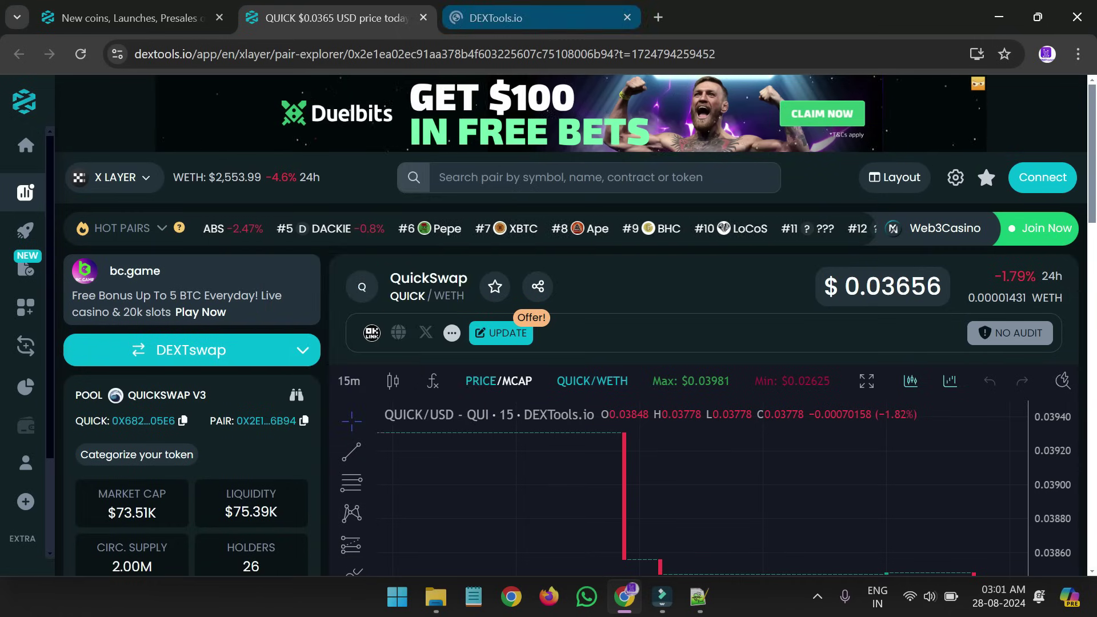
{"action": "key", "text": "ctrl+Tab"}
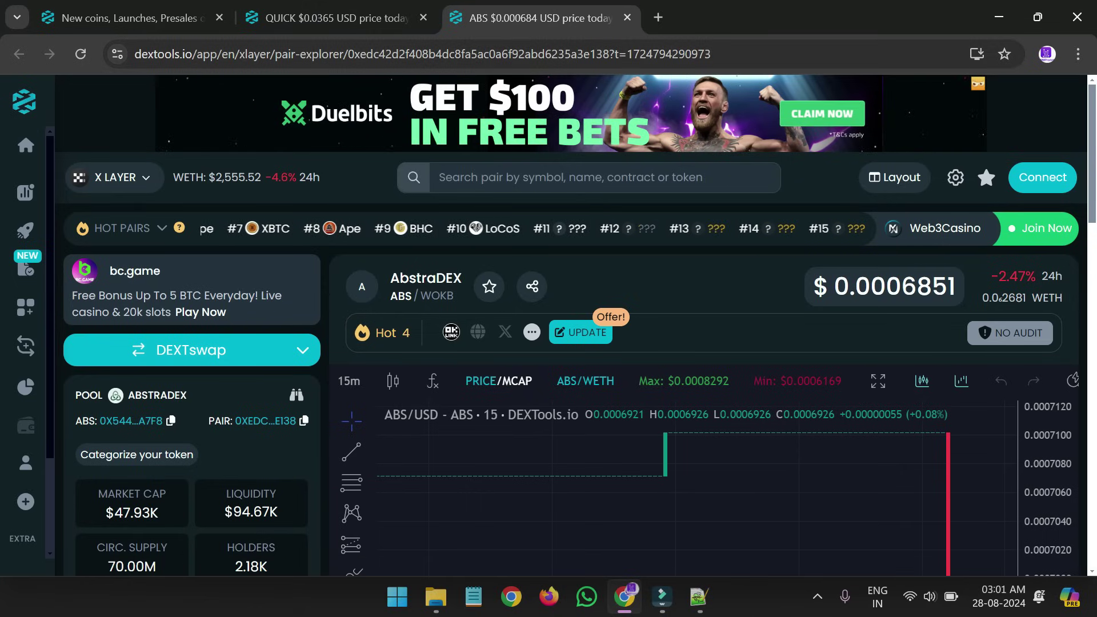
{"action": "left_click", "coordinate": [628, 17]}
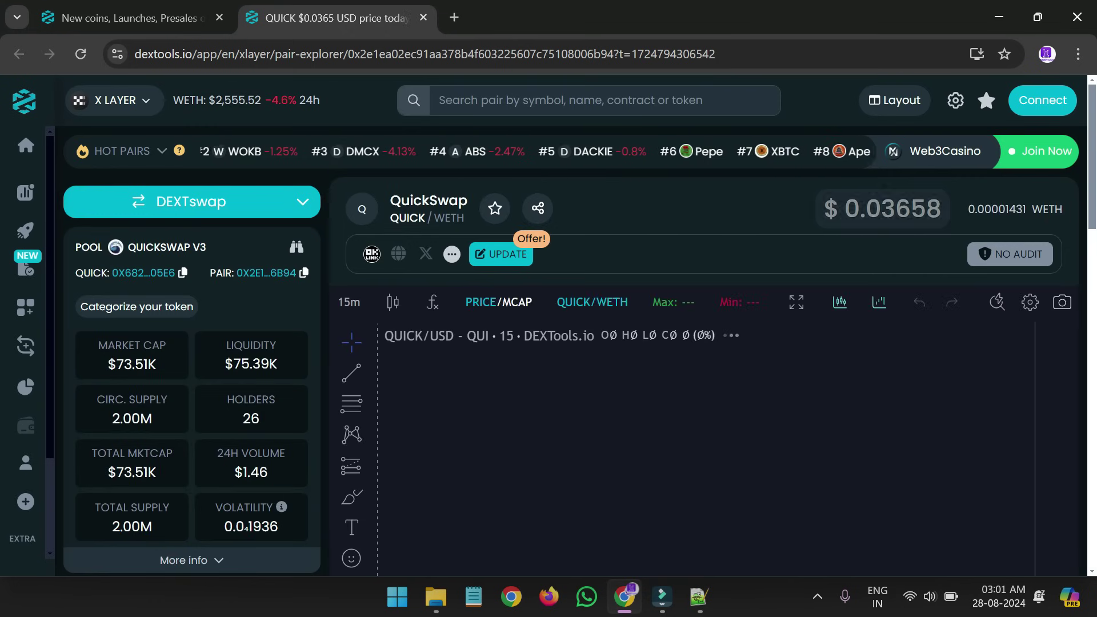
- Replace the link value in settings.json with the copied QUICK/WETH pair URL and save
{"action": "key", "text": "ctrl+l"}
{"action": "key", "text": "ctrl+c"}
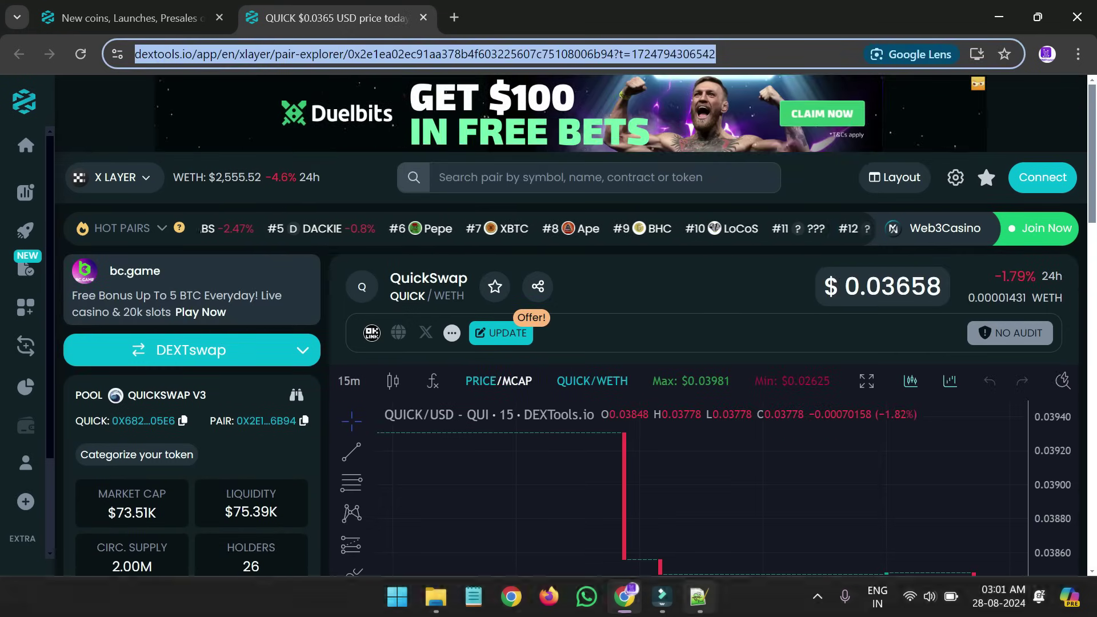
{"action": "key", "text": "alt+Tab"}
{"action": "left_click_drag", "start_coordinate": [150, 97], "coordinate": [62, 110]}
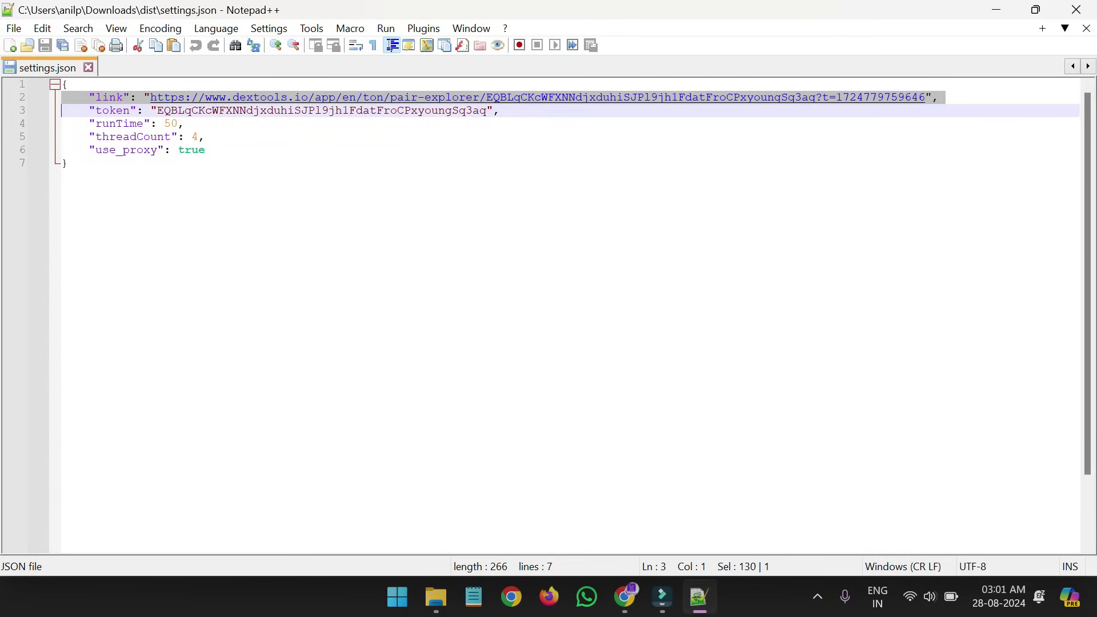
{"action": "key", "text": "ctrl+v"}
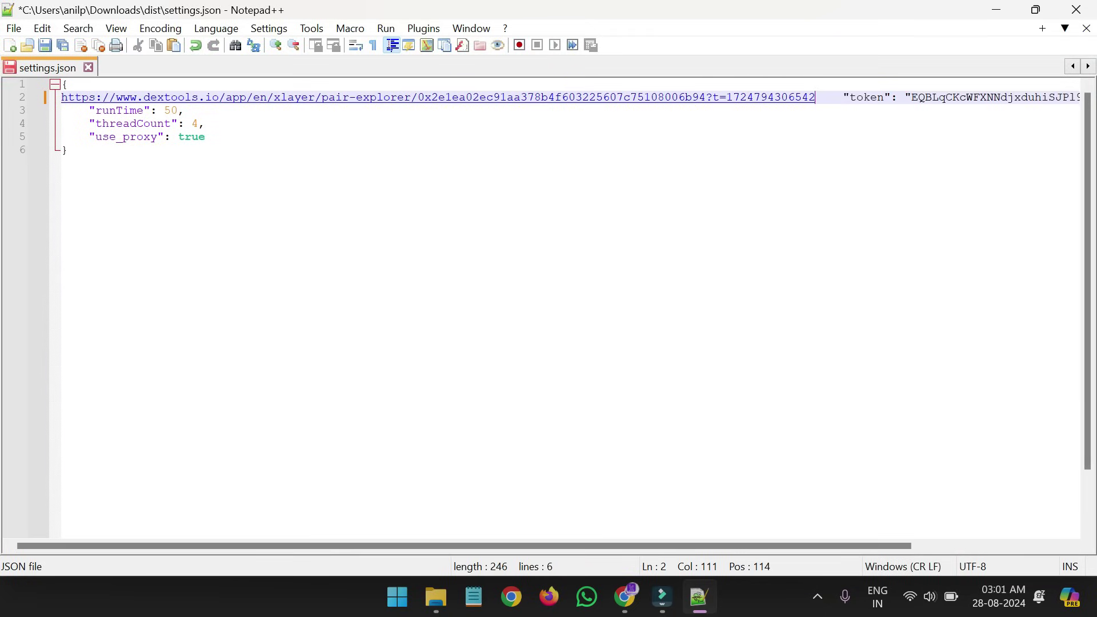
{"action": "key", "text": "ctrl+z"}
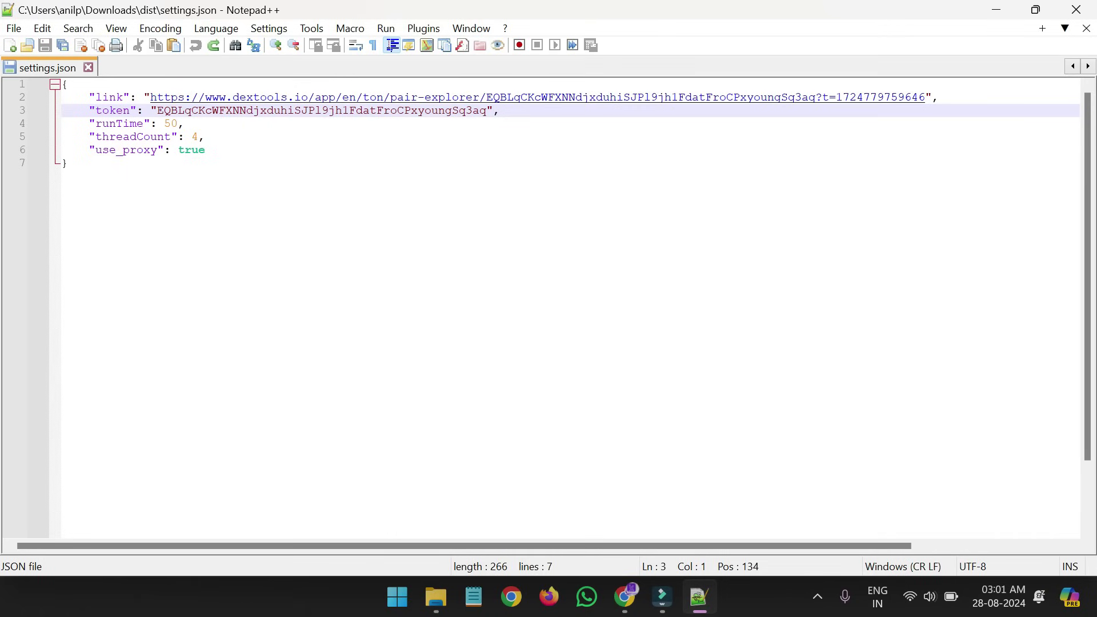
{"action": "left_click_drag", "start_coordinate": [151, 97], "coordinate": [926, 97]}
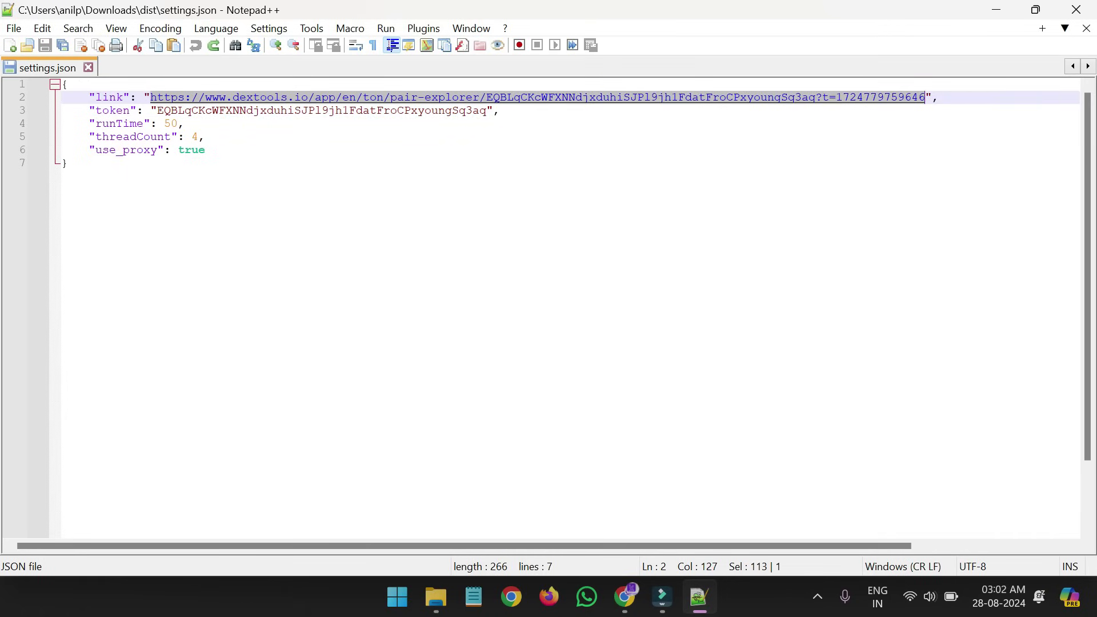
{"action": "key", "text": "ctrl+v"}
{"action": "key", "text": "ctrl+s"}
- Replace the token value with the QUICK contract address copied from the pair page
{"action": "key", "text": "alt+Tab"}
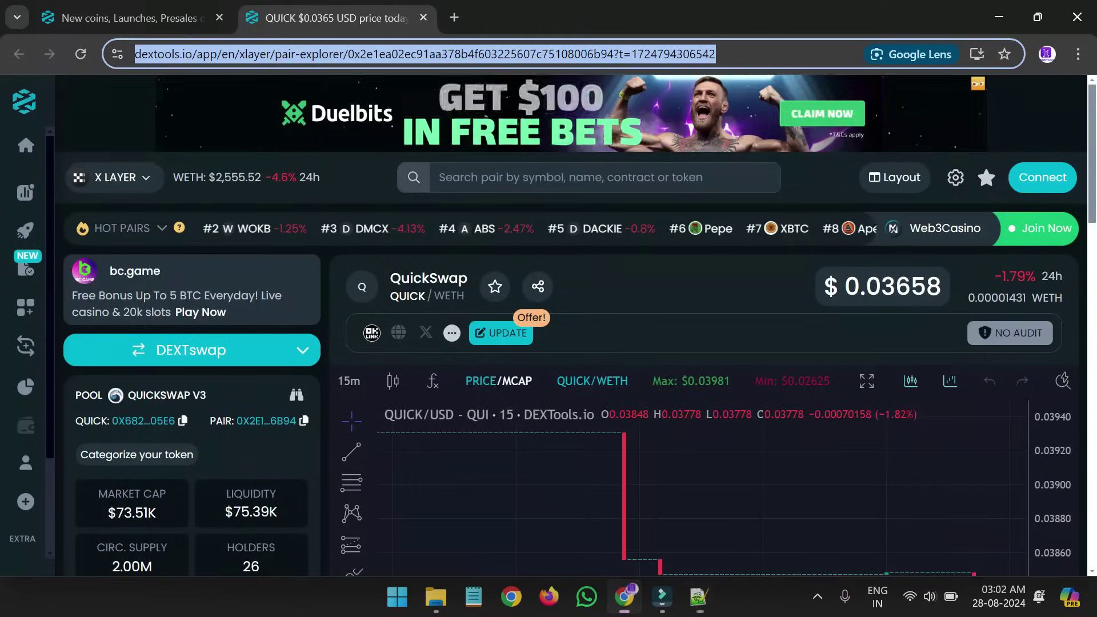
{"action": "scroll", "coordinate": [572, 326], "scroll_direction": "down", "scroll_amount": 3}
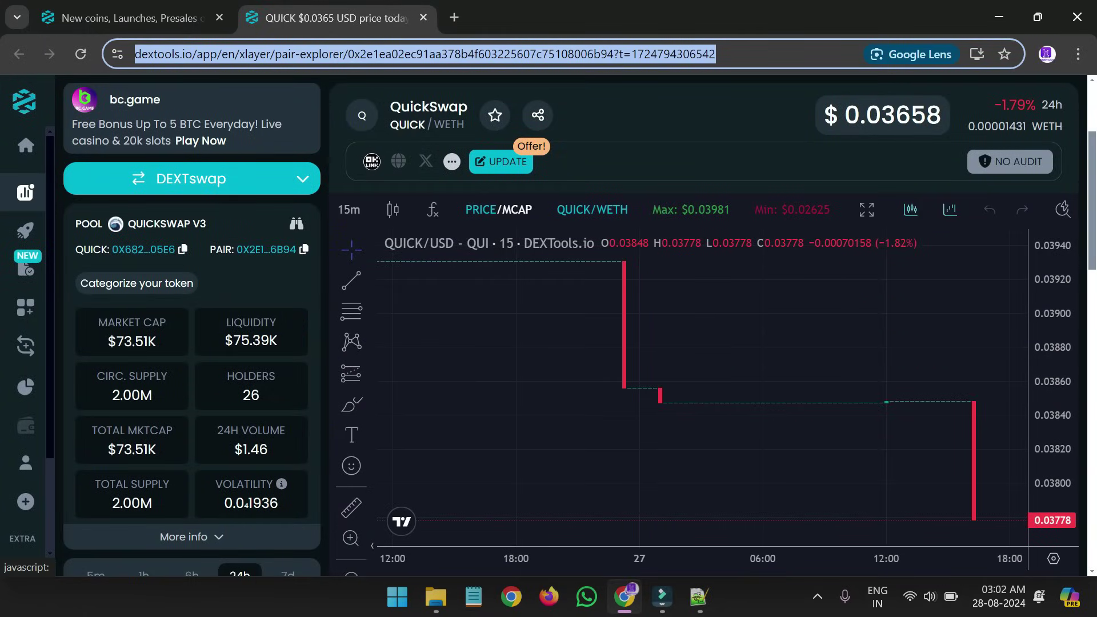
{"action": "key", "text": "Escape"}
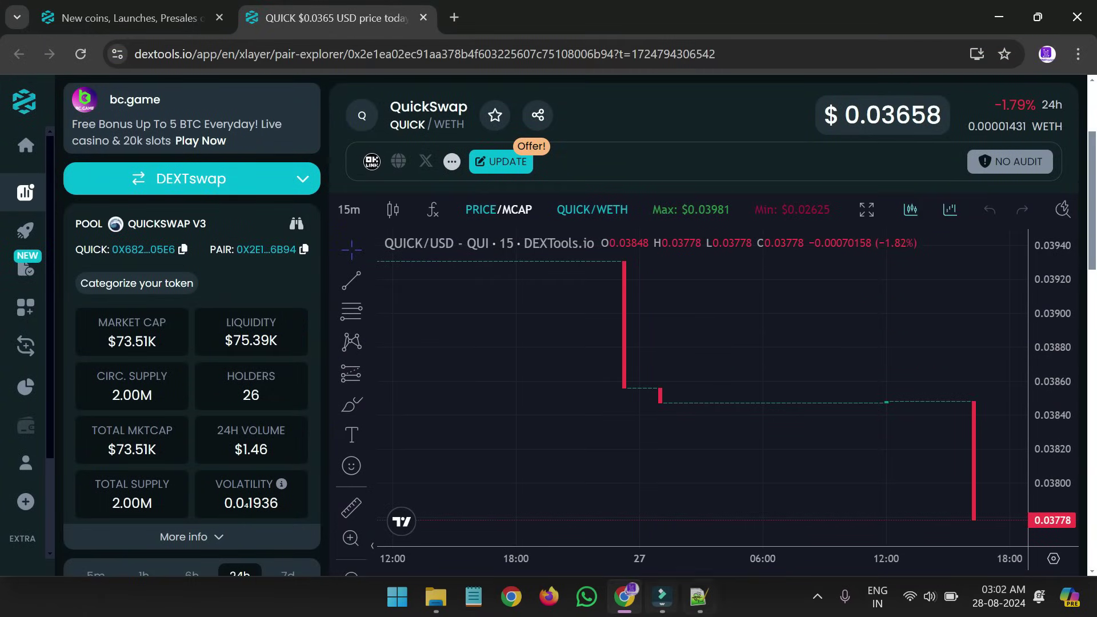
{"action": "key", "text": "alt+Tab"}
{"action": "left_click", "coordinate": [192, 111]}
{"action": "double_click", "coordinate": [191, 110]}
{"action": "key", "text": "ctrl+v"}
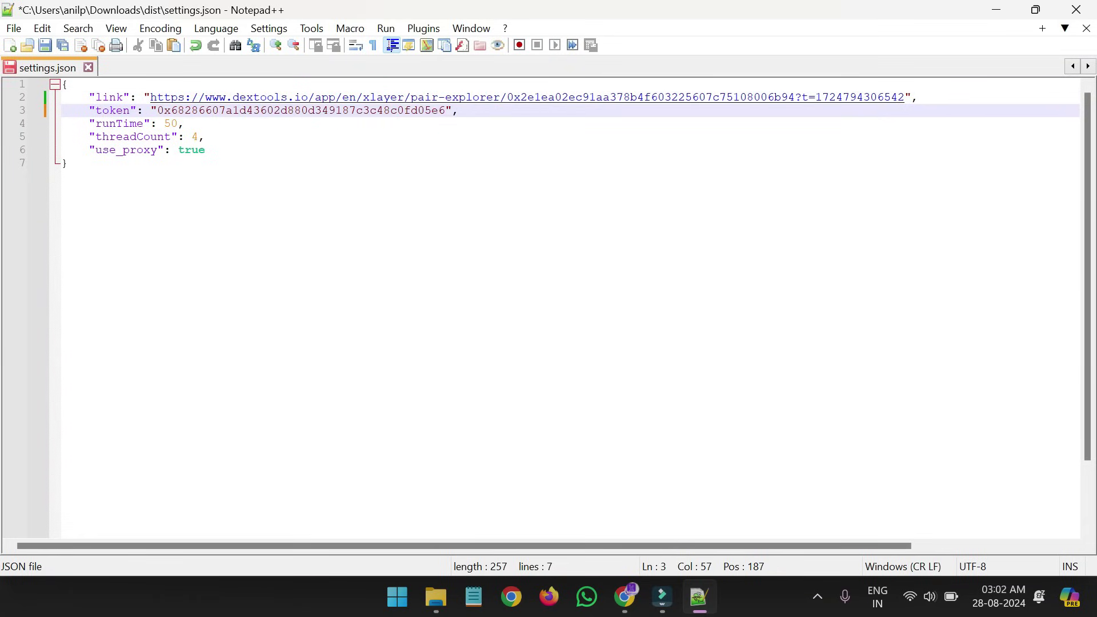
- Change threadCount to 5 and runTime to 70, then save settings.json
{"action": "left_click_drag", "start_coordinate": [199, 137], "coordinate": [204, 137]}
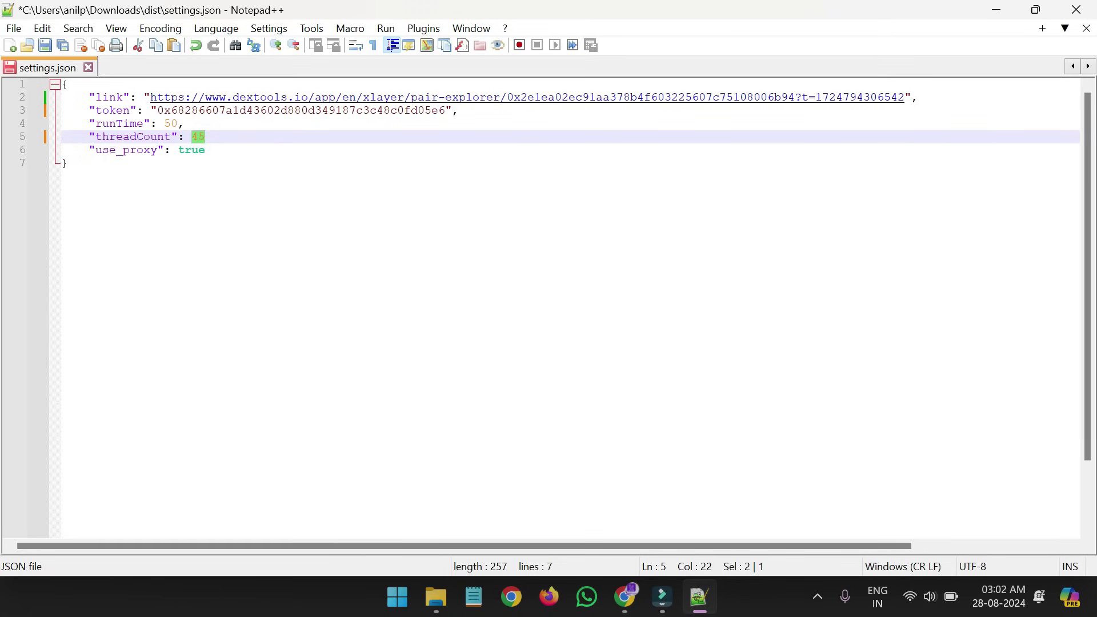
{"action": "double_click", "coordinate": [171, 124]}
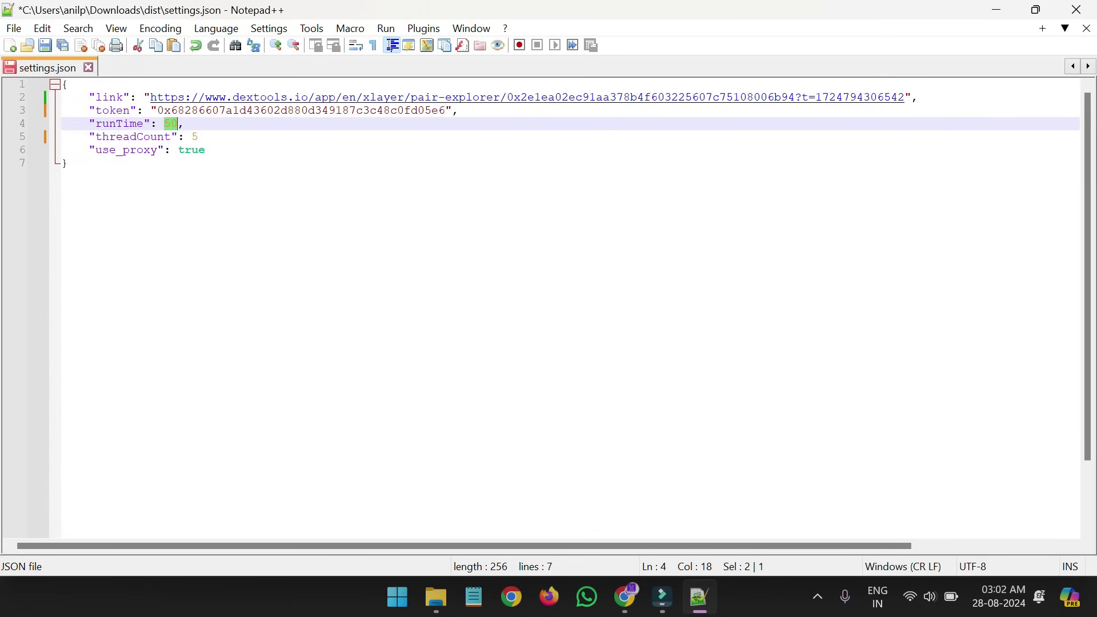
{"action": "type", "text": "7"}
{"action": "key", "text": "ctrl+s"}
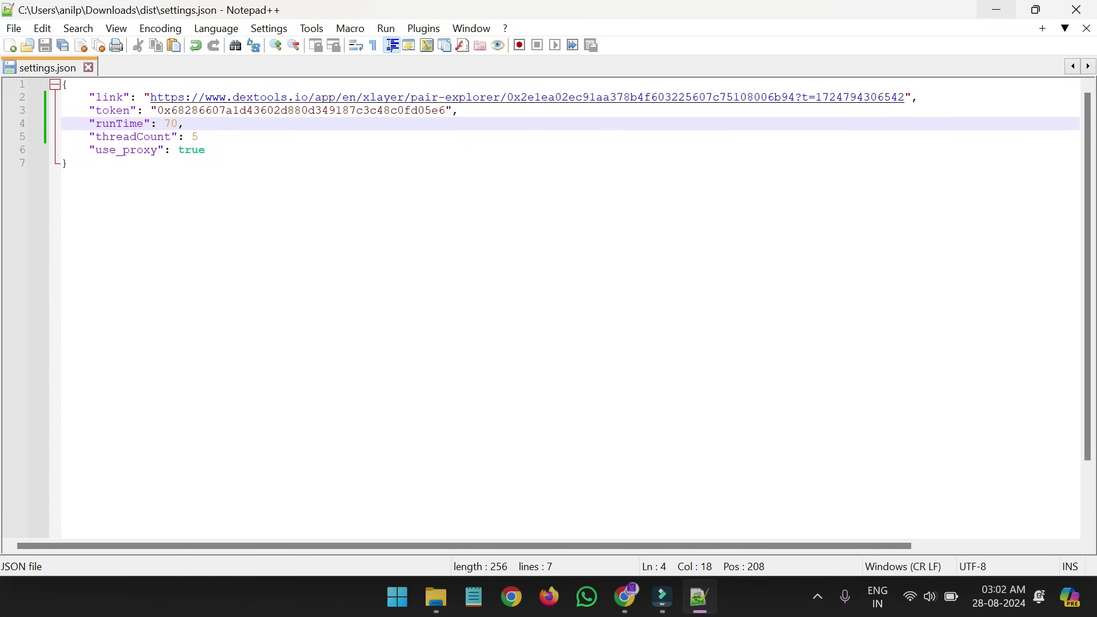
{"action": "left_click", "coordinate": [996, 10]}
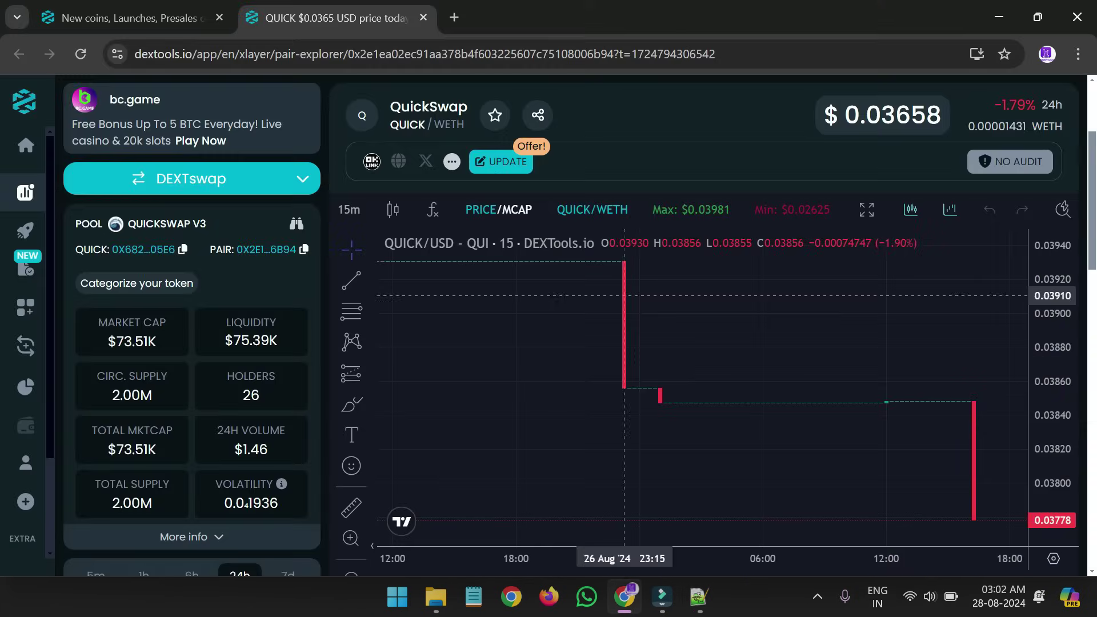
- Open a Command Prompt in the dist folder and drop in DexTool.exe's full path
{"action": "left_click", "coordinate": [436, 596]}
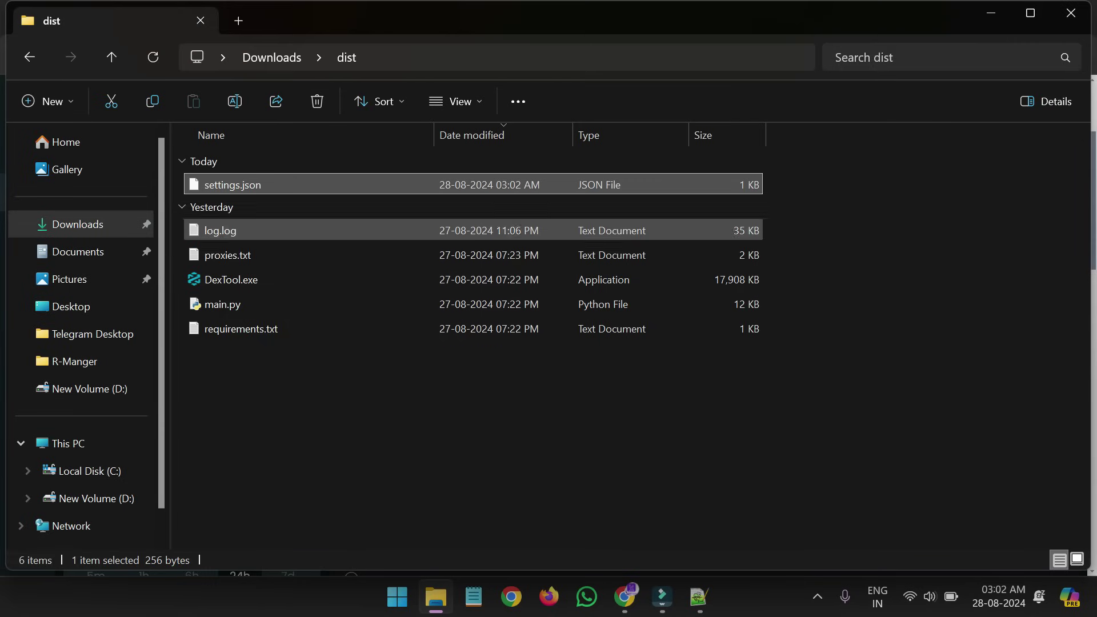
{"action": "key", "text": "ctrl+l"}
{"action": "type", "text": "cmd"}
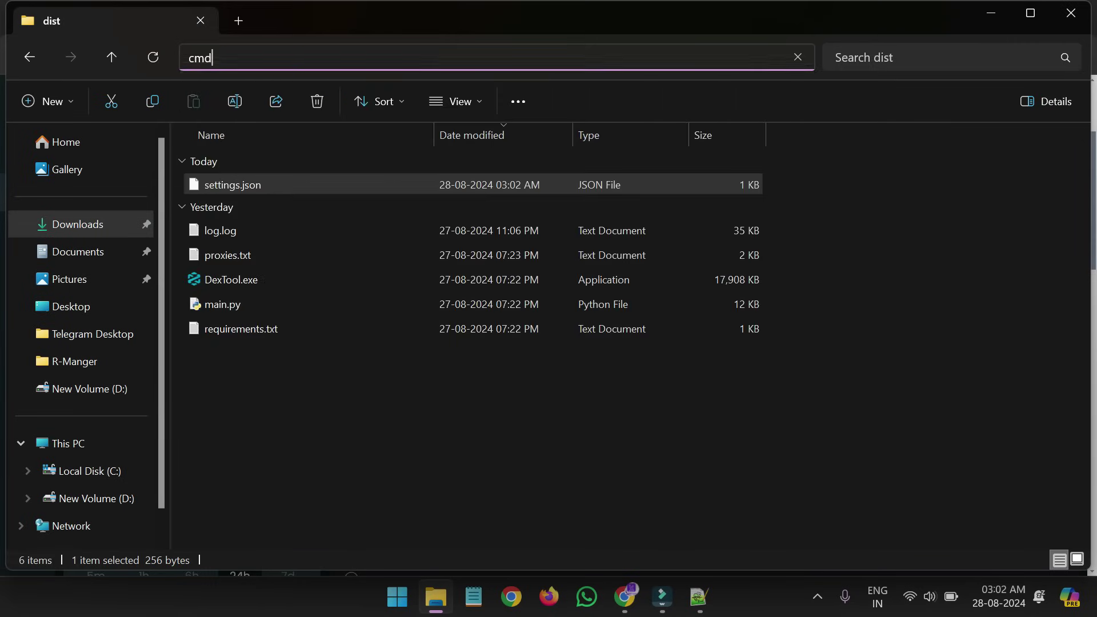
{"action": "key", "text": "Return"}
{"action": "left_click_drag", "start_coordinate": [466, 85], "coordinate": [734, 84]}
{"action": "left_click_drag", "start_coordinate": [230, 279], "coordinate": [566, 231]}
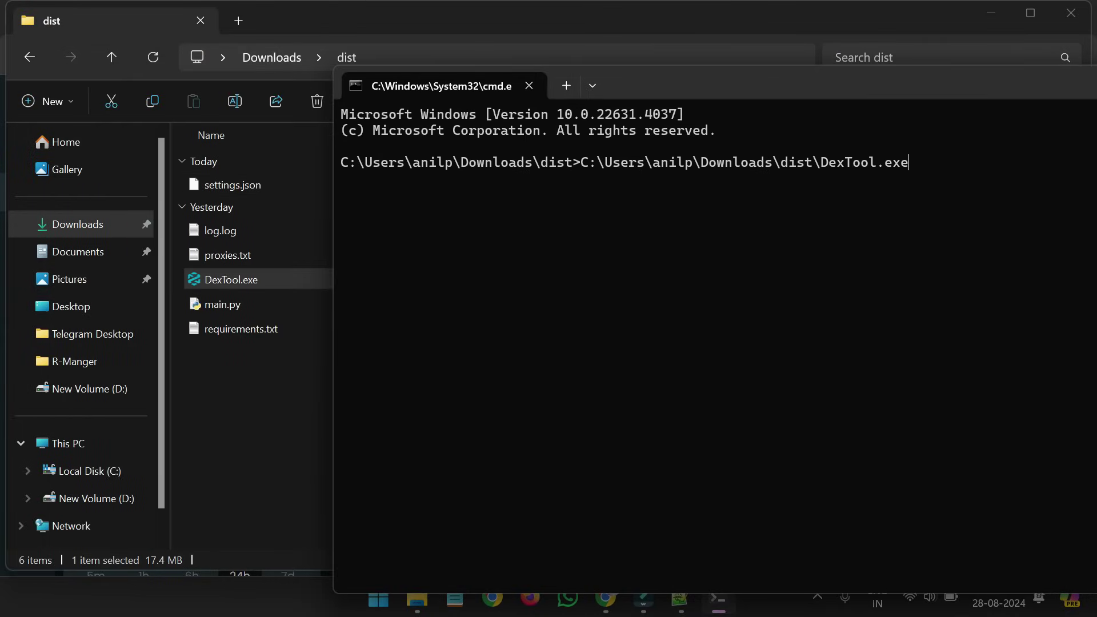